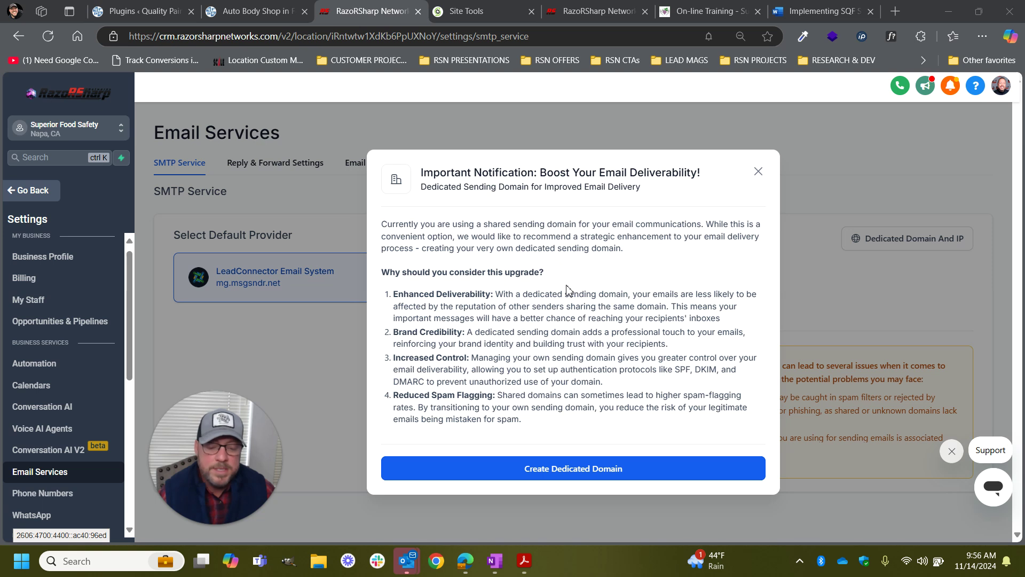
Start creating a dedicated sending domain and enter ai.domain.com as the domain name.
{"action": "left_click", "coordinate": [571, 479]}
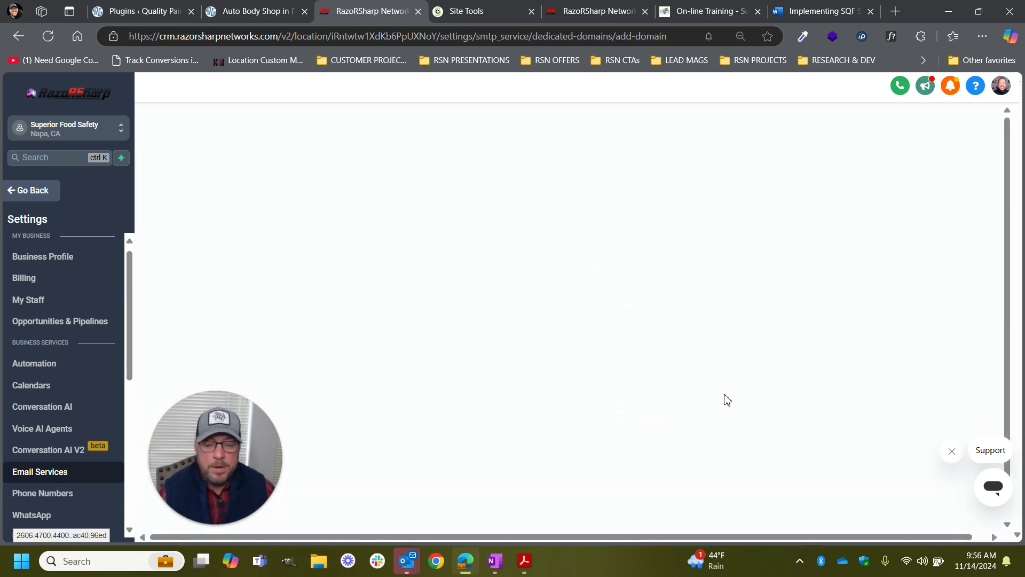
{"action": "left_click", "coordinate": [294, 247]}
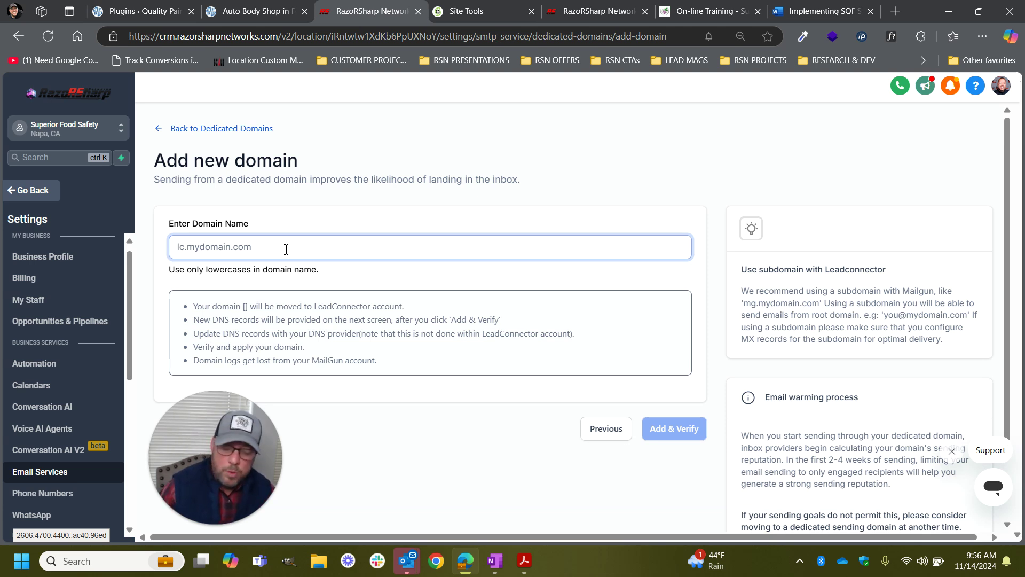
{"action": "type", "text": "k=rsa; p=migfma0gcsqgsib3dqebaquaa4gnadcbiqkbgqddjgdxvkka+f+yh0bftuf3znkslzy8twfl4hid6kuqlscajd4jciu6of3brumr+xucgujk80f547tosl1uio0atkylgj4jnch+8m9gjxfhbvc1marrh+iayjftvpkadd3+helsvrfwdyrsuem/fqyleubcusqnmyk/gb6vtshqtqidaqab"}
{"action": "key", "text": "ctrl+a"}
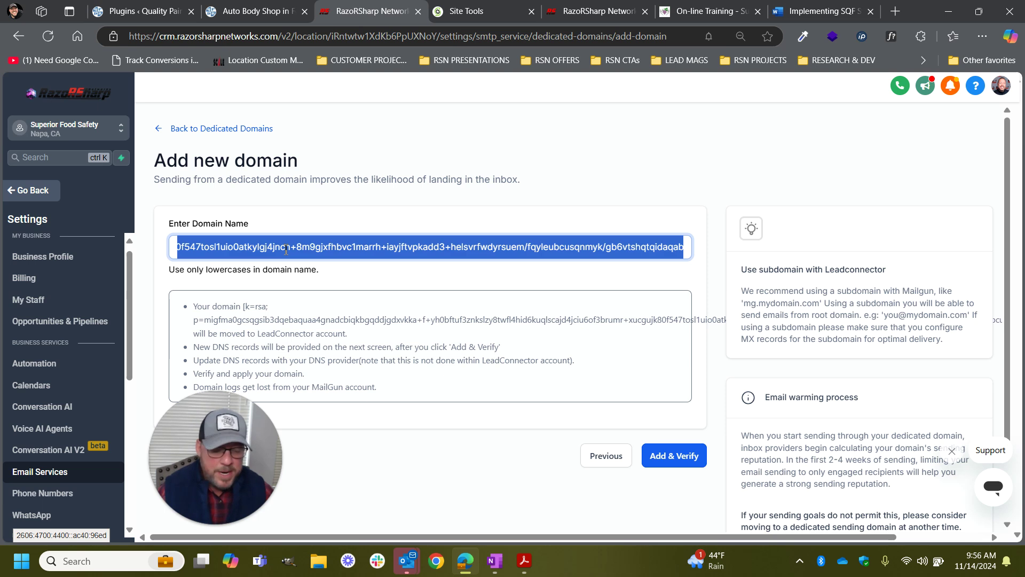
{"action": "key", "text": "BackSpace"}
{"action": "type", "text": "ai."}
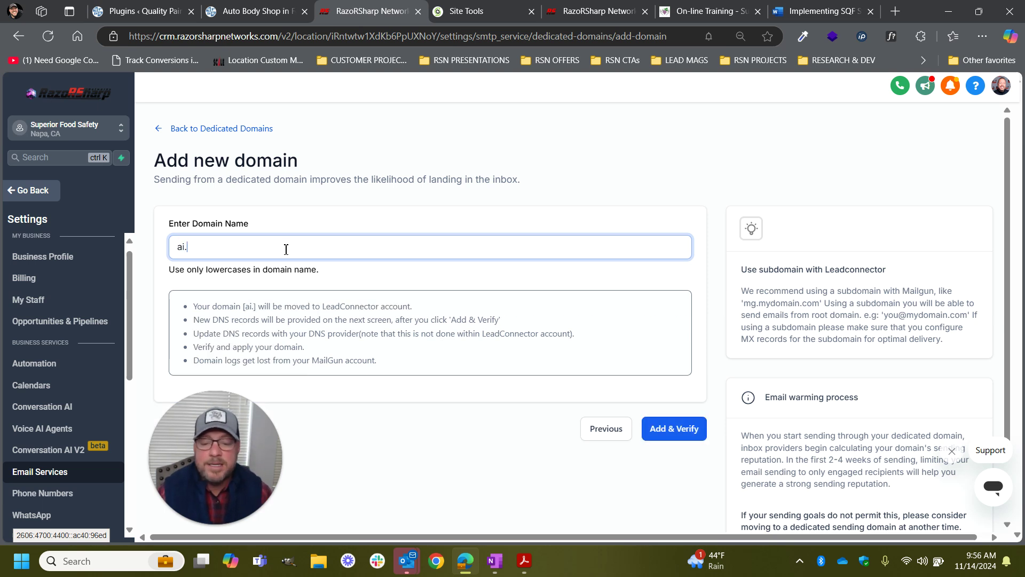
{"action": "type", "text": "domain.com"}
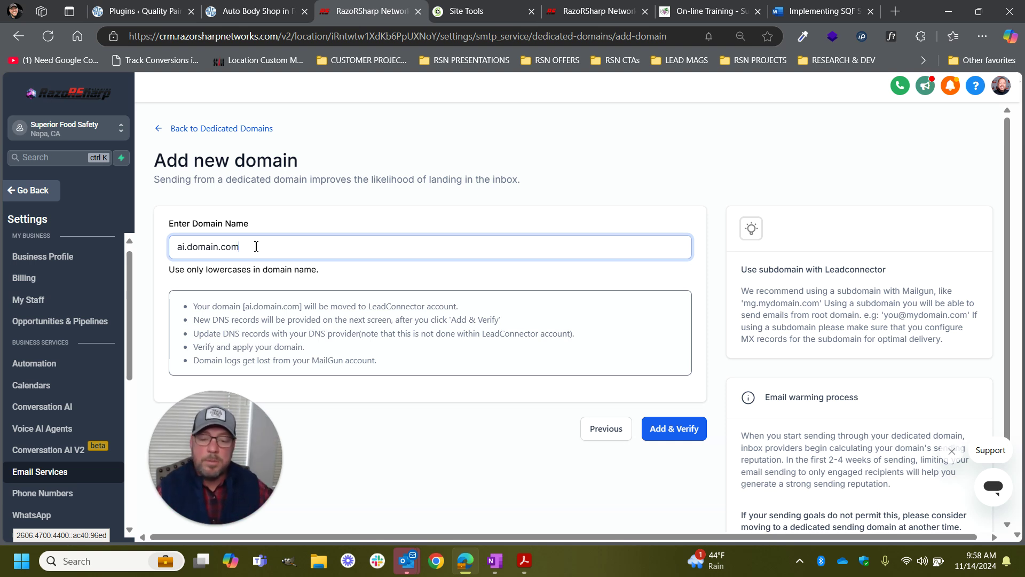
Try to add and verify ai.superiorfoodsafety.com as the new dedicated domain.
{"action": "key", "text": "BackSpace"}
{"action": "key", "text": "BackSpace"}
{"action": "key", "text": "BackSpace"}
{"action": "key", "text": "BackSpace"}
{"action": "key", "text": "BackSpace"}
{"action": "key", "text": "BackSpace"}
{"action": "key", "text": "BackSpace"}
{"action": "key", "text": "BackSpace"}
{"action": "key", "text": "BackSpace"}
{"action": "key", "text": "BackSpace"}
{"action": "type", "text": "superiorf"}
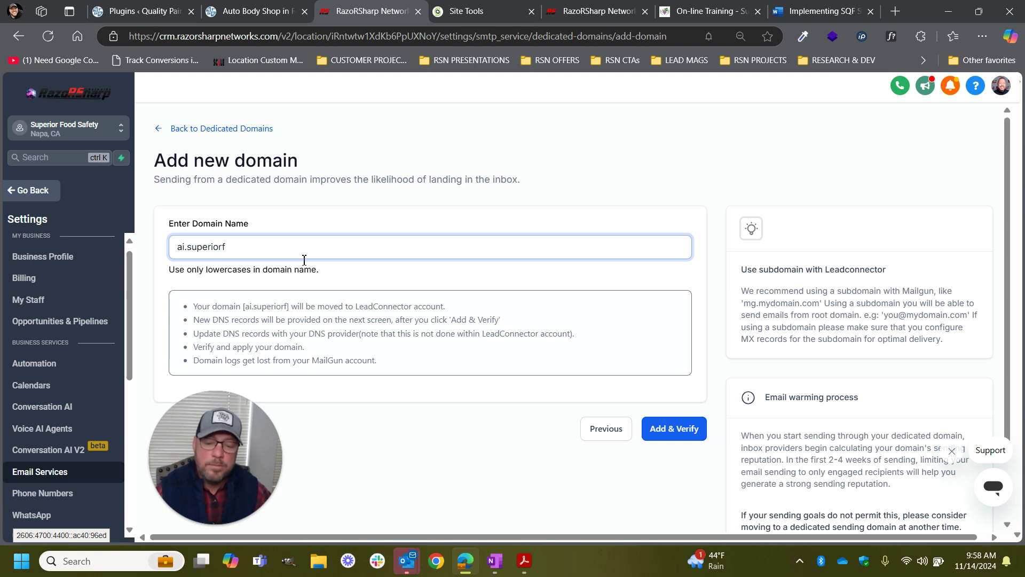
{"action": "type", "text": "oodsafety.com"}
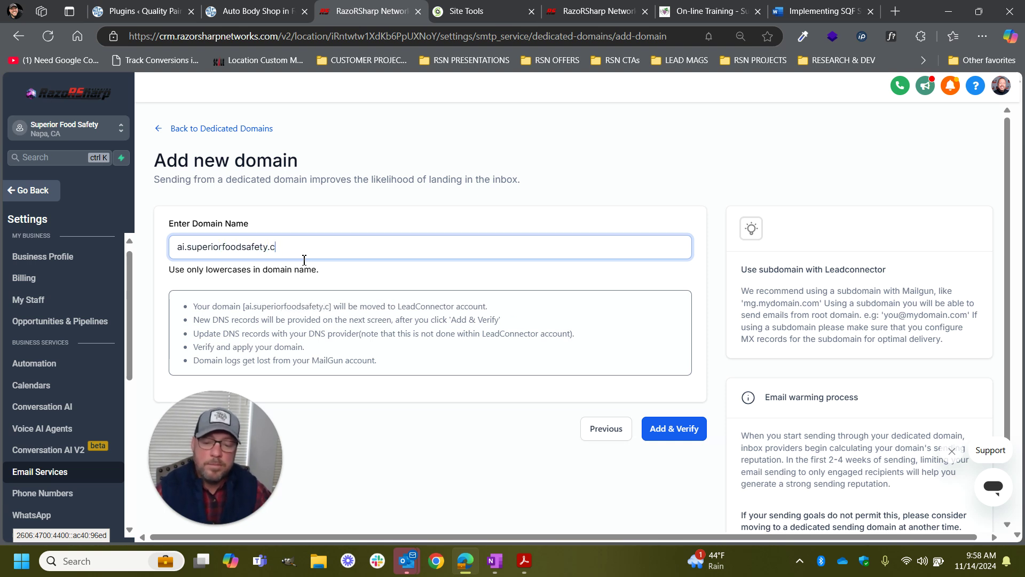
{"action": "left_click", "coordinate": [688, 431]}
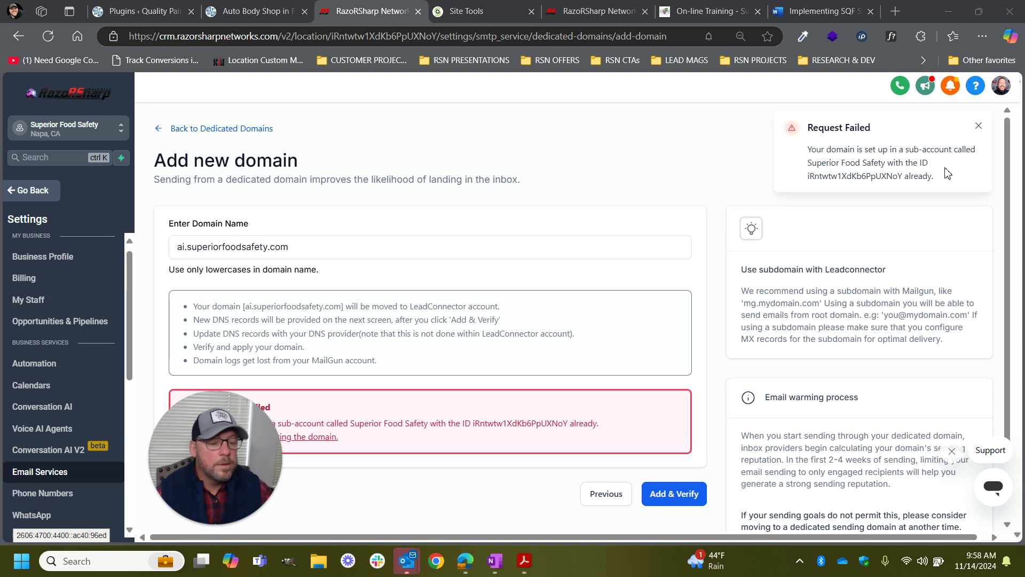
{"action": "left_click", "coordinate": [978, 126]}
Return to the dedicated domains list and open the DNS records for verifying ai.superiorfoodsafety.com.
{"action": "left_click", "coordinate": [172, 128]}
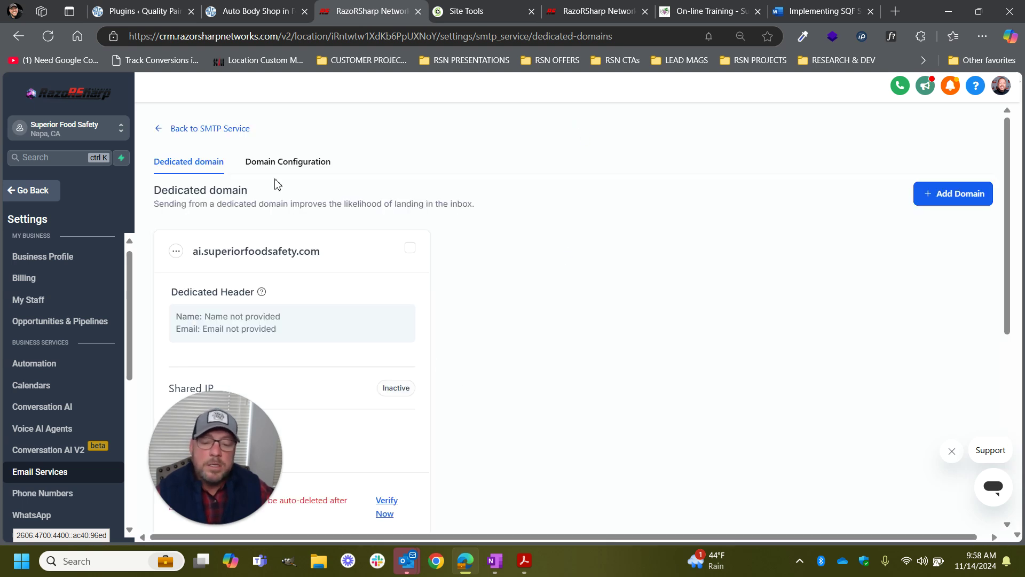
{"action": "scroll", "coordinate": [693, 254], "scroll_direction": "down", "scroll_amount": 3}
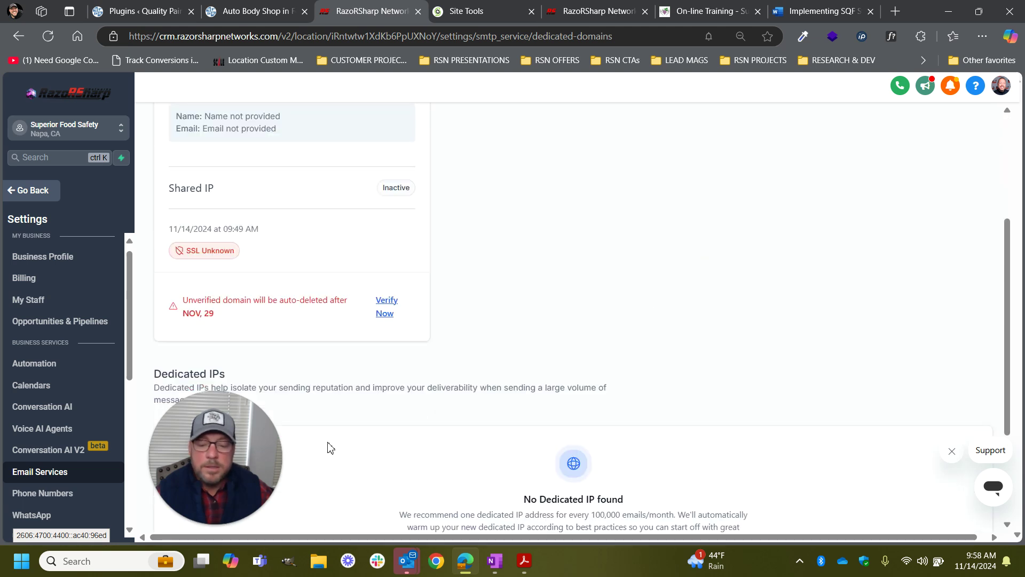
{"action": "left_click", "coordinate": [389, 302]}
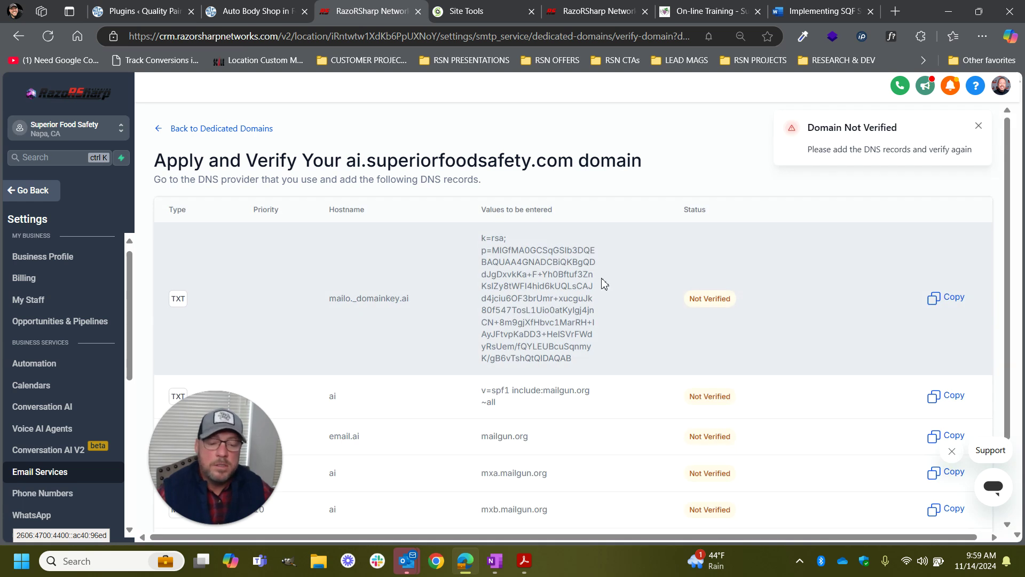
{"action": "scroll", "coordinate": [688, 287], "scroll_direction": "down", "scroll_amount": 1}
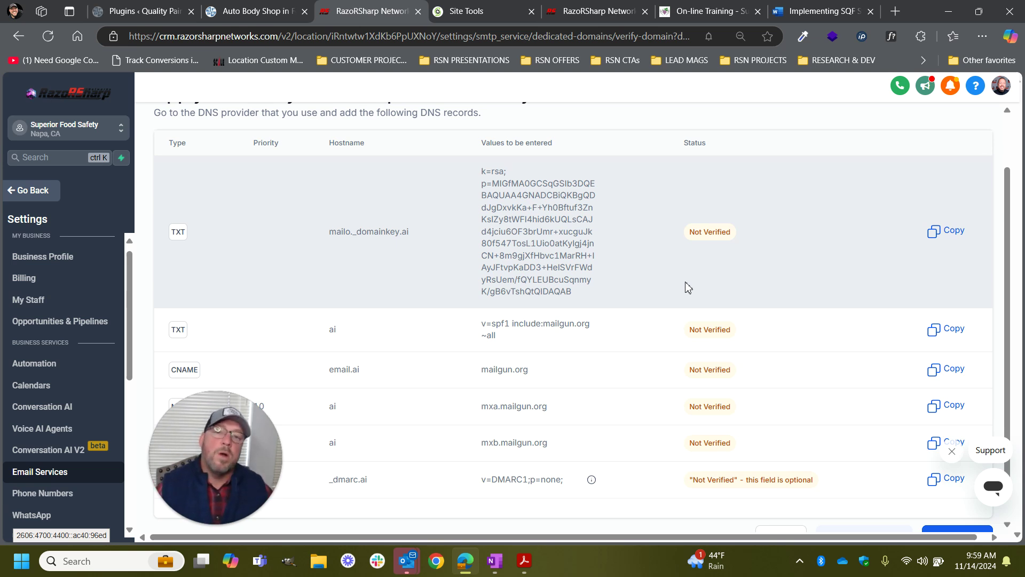
{"action": "scroll", "coordinate": [520, 291], "scroll_direction": "up", "scroll_amount": 2}
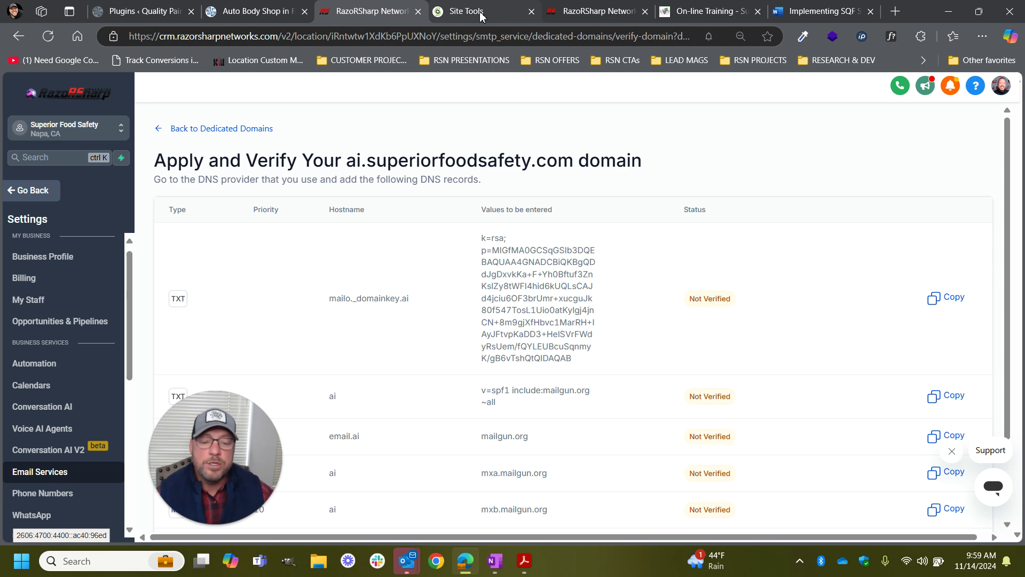
Switch to SiteGround to open the DNS Zone Editor, and copy the value of the CRM's mailo._domainkey.ai TXT record.
{"action": "key", "text": "ctrl+Tab"}
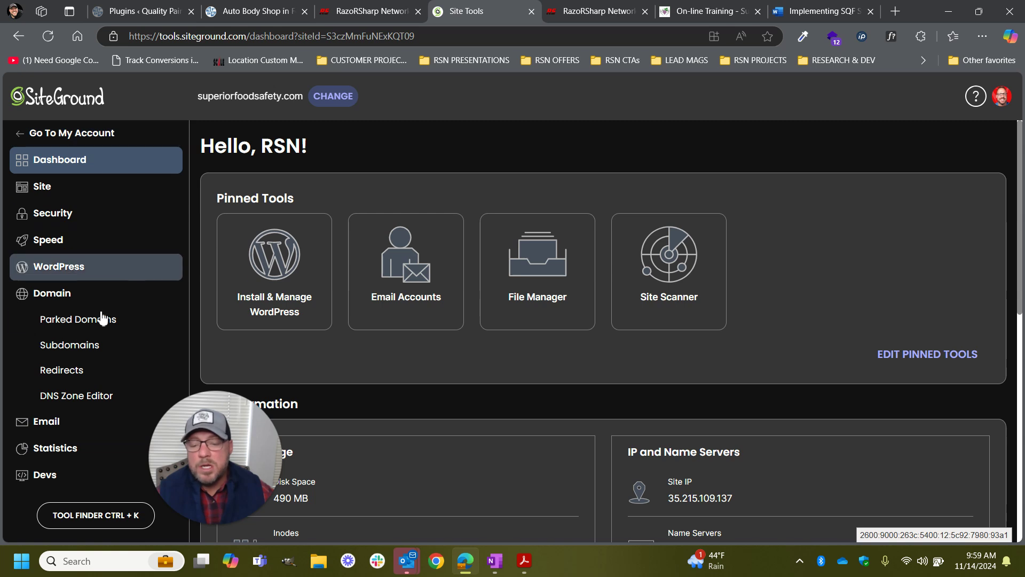
{"action": "left_click", "coordinate": [63, 401]}
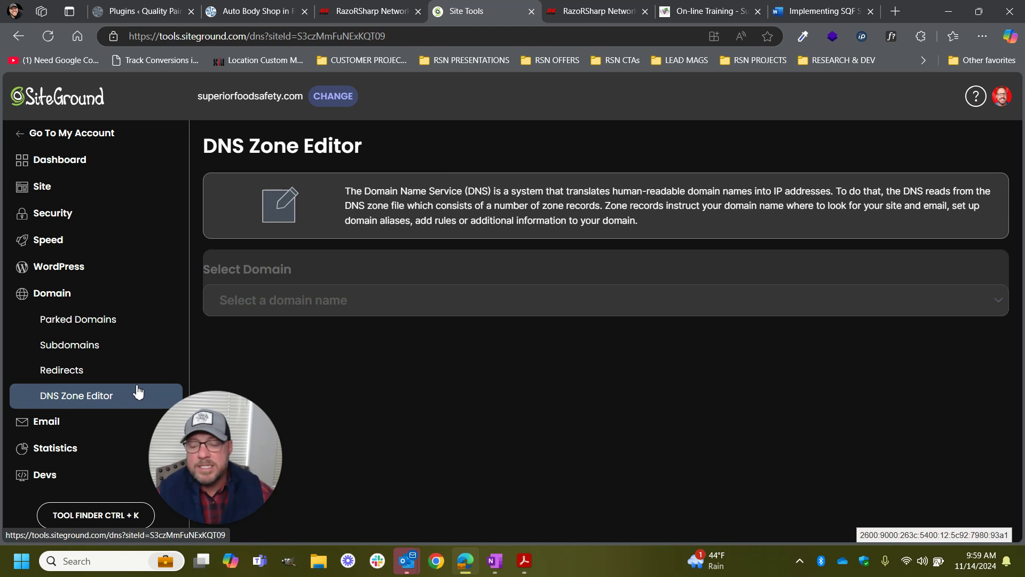
{"action": "left_click", "coordinate": [359, 16]}
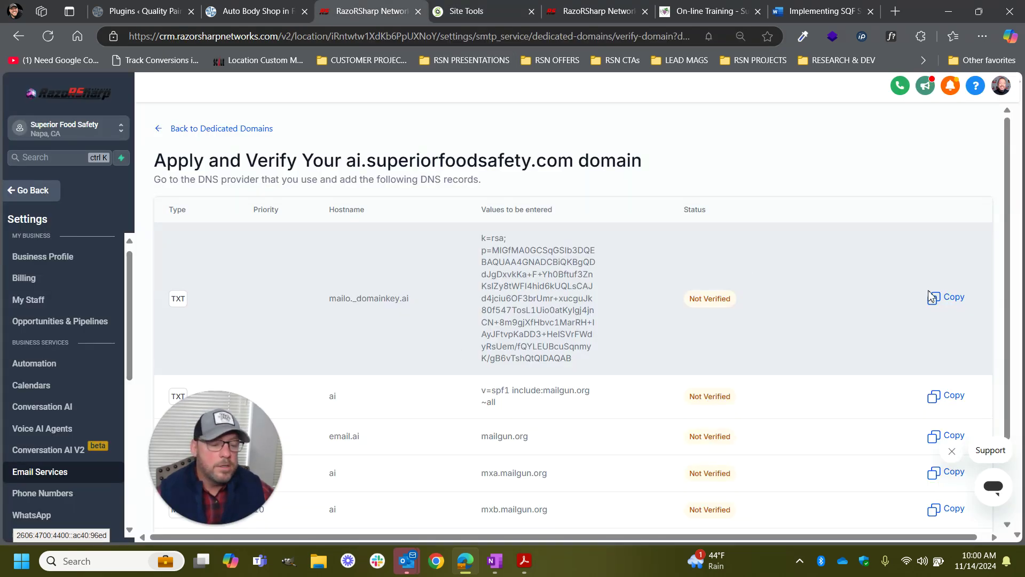
{"action": "left_click", "coordinate": [949, 298]}
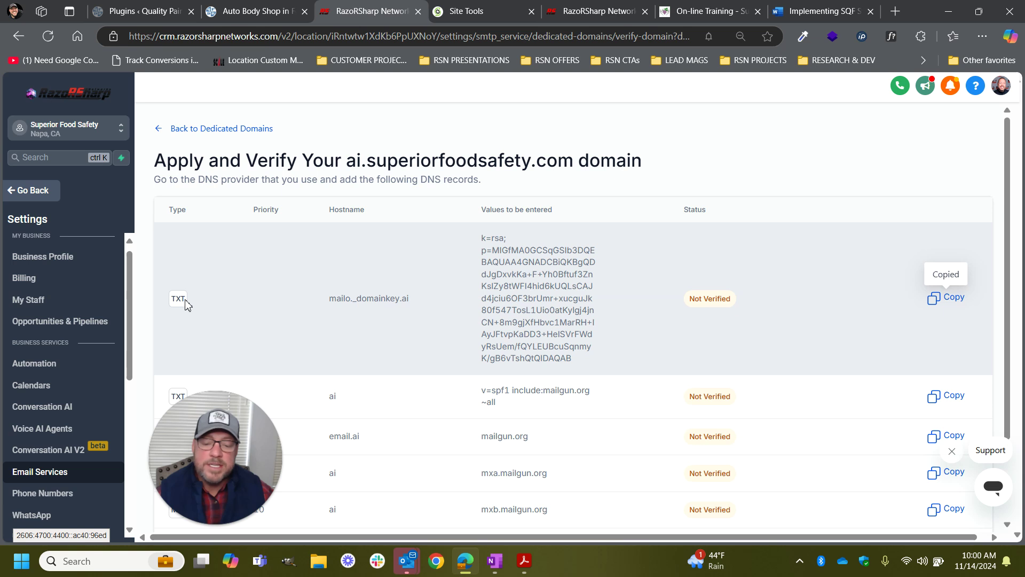
{"action": "left_click_drag", "start_coordinate": [417, 309], "coordinate": [330, 300]}
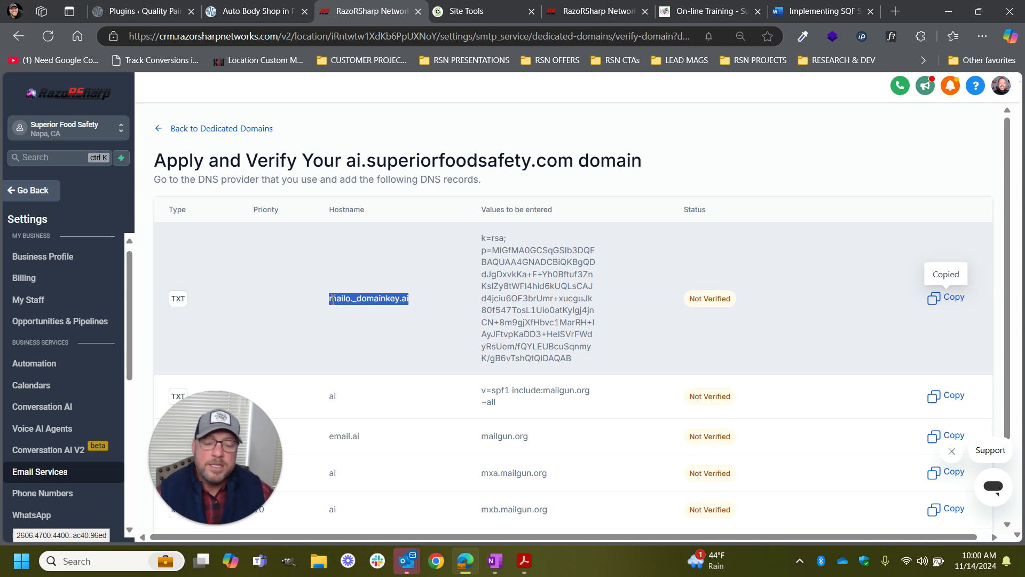
{"action": "left_click", "coordinate": [390, 323]}
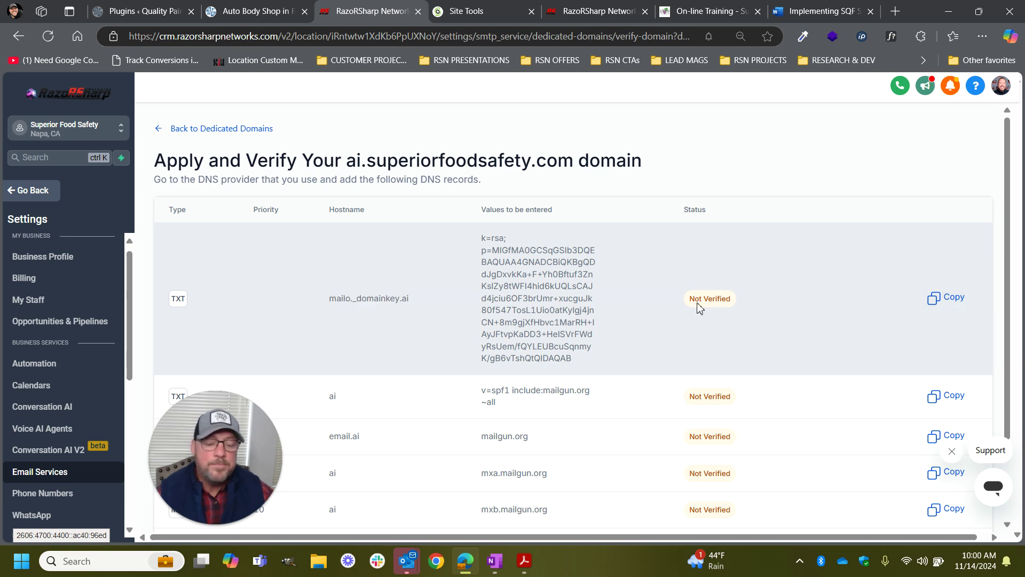
{"action": "left_click", "coordinate": [941, 298]}
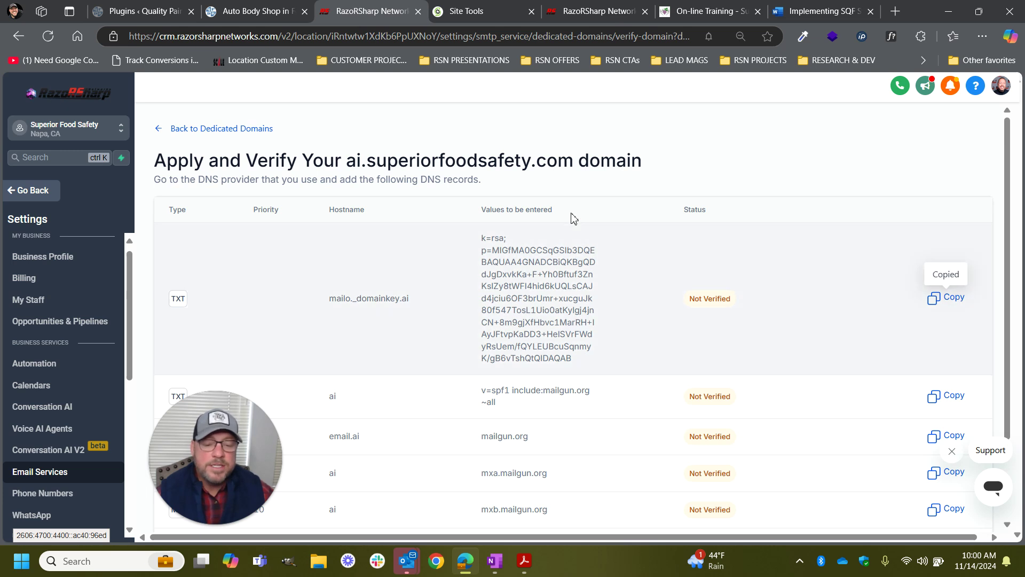
{"action": "left_click_drag", "start_coordinate": [553, 212], "coordinate": [485, 214]}
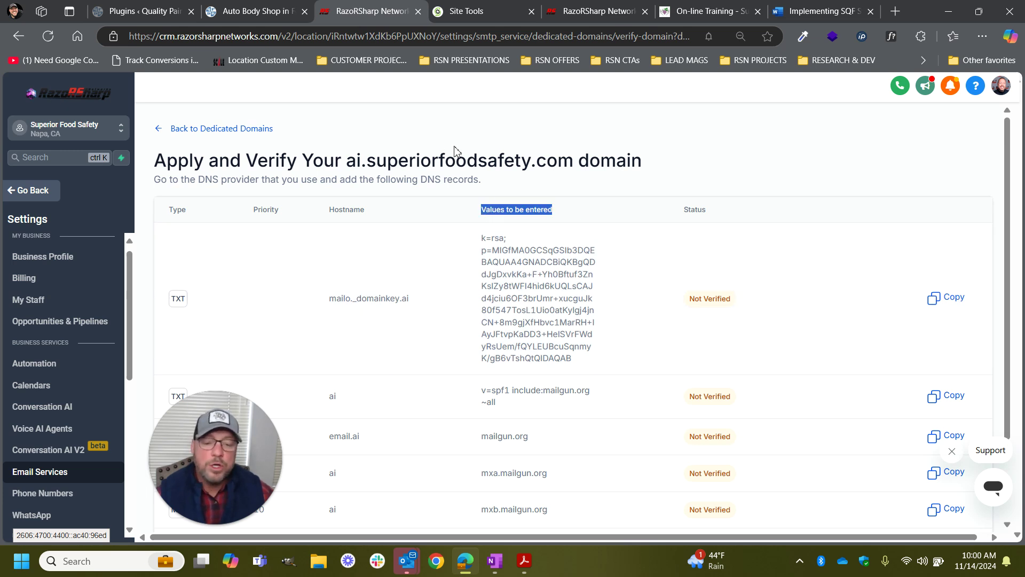
In SiteGround's DNS Zone Editor, select superiorfoodsafety.com and paste the copied value into a new TXT record.
{"action": "left_click", "coordinate": [480, 7]}
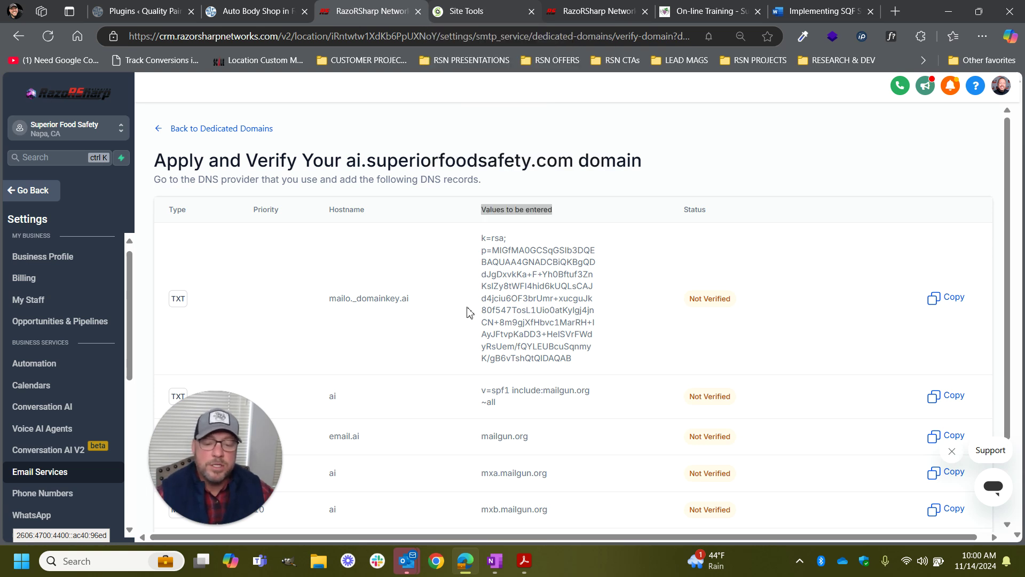
{"action": "left_click", "coordinate": [338, 293]}
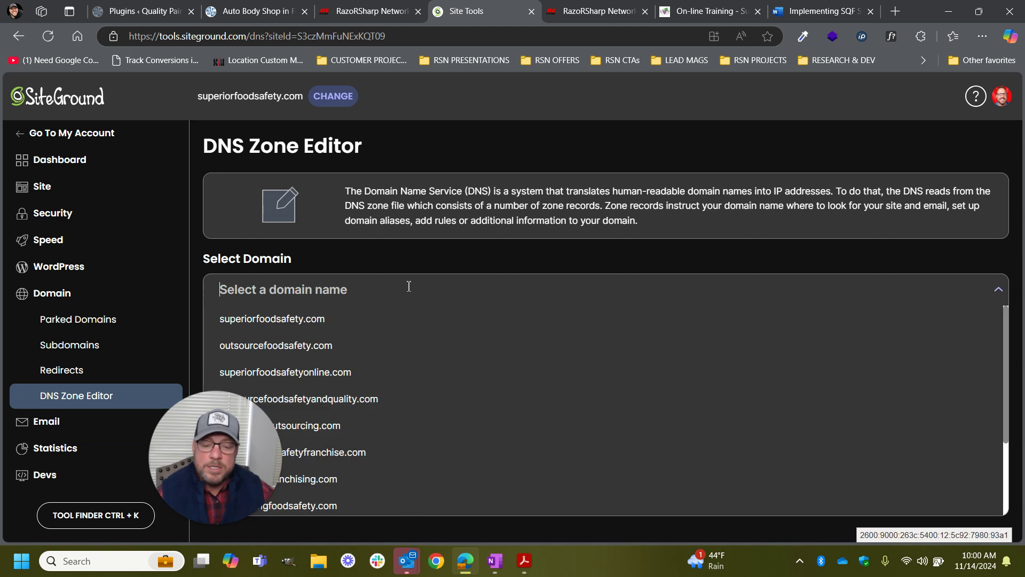
{"action": "left_click", "coordinate": [373, 321]}
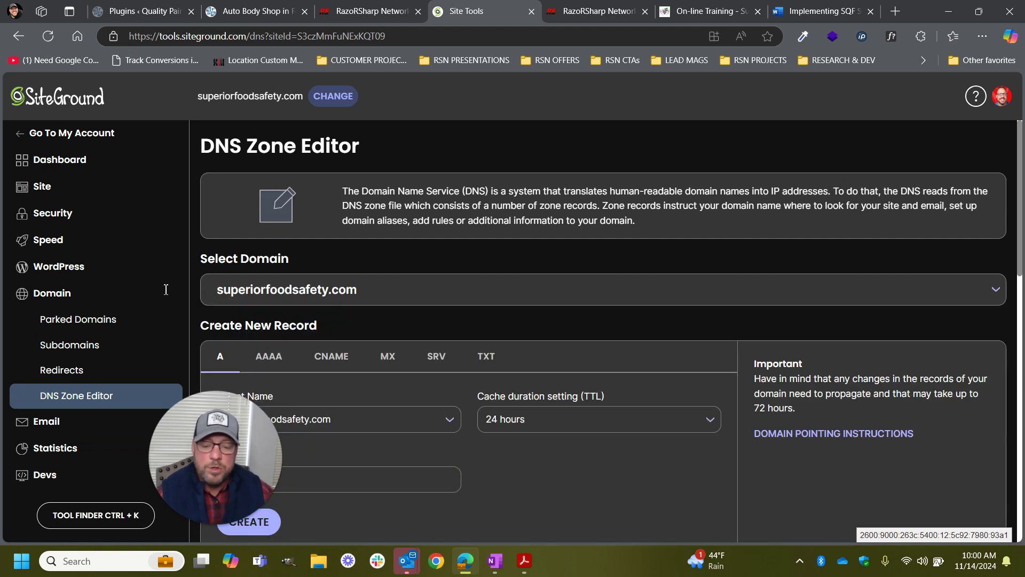
{"action": "left_click_drag", "start_coordinate": [245, 488], "coordinate": [860, 487]}
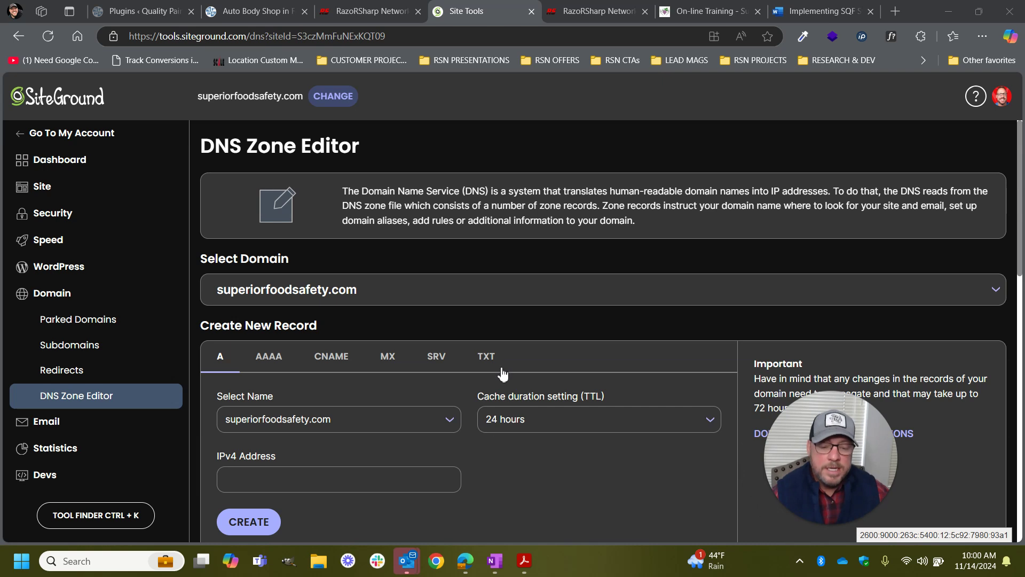
{"action": "left_click", "coordinate": [486, 356]}
{"action": "left_click", "coordinate": [315, 480]}
{"action": "key", "text": "ctrl+v"}
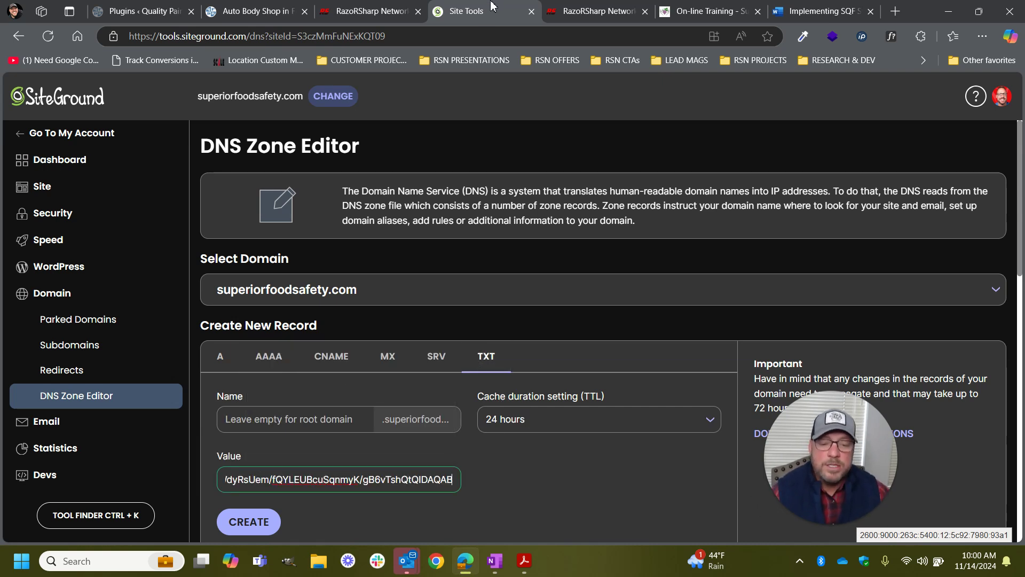
Copy the hostname mailo._domainkey.ai from the CRM into the SiteGround TXT record's name and create the record.
{"action": "left_click", "coordinate": [364, 11]}
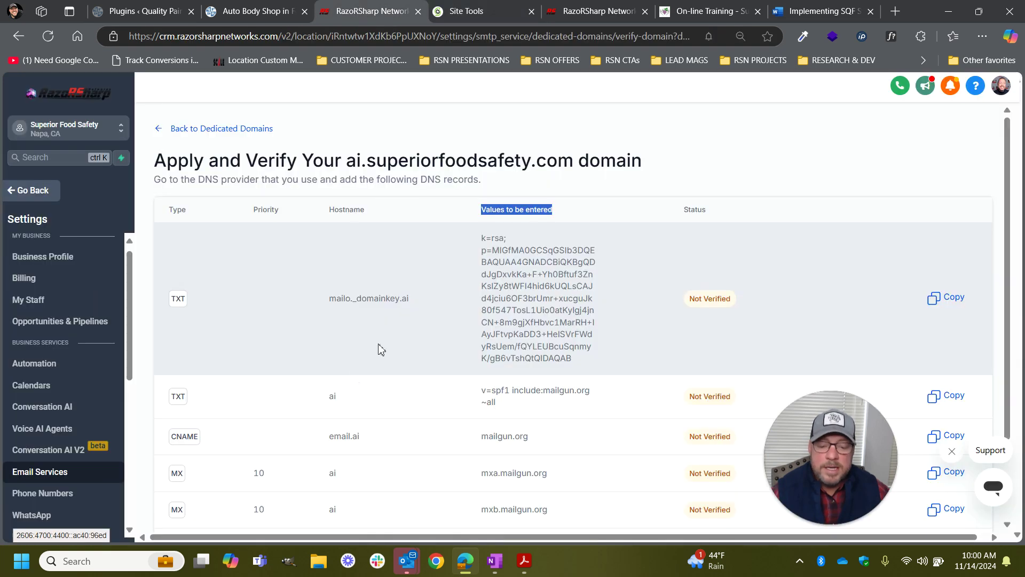
{"action": "left_click_drag", "start_coordinate": [420, 302], "coordinate": [328, 302]}
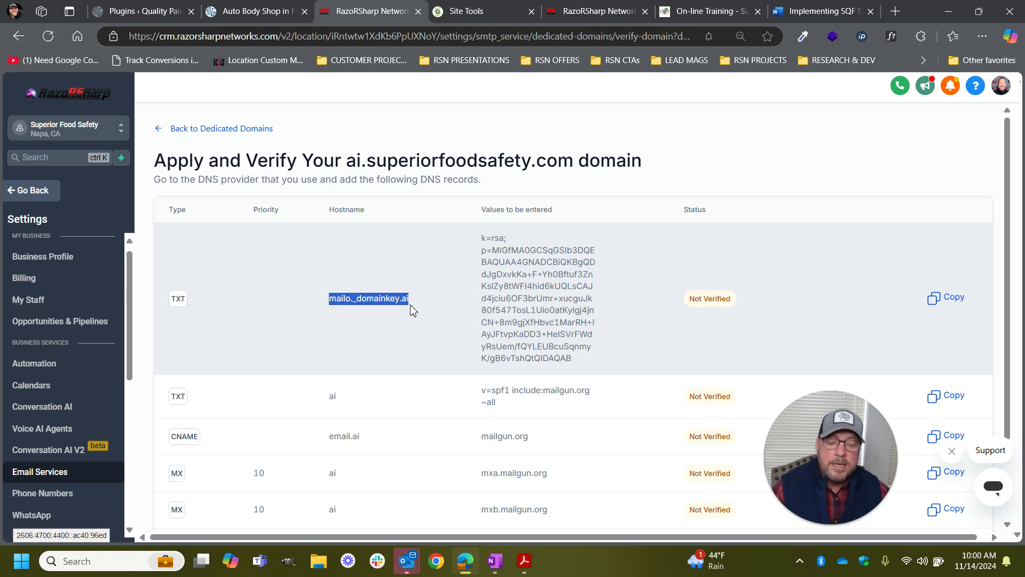
{"action": "left_click", "coordinate": [470, 14]}
{"action": "left_click", "coordinate": [287, 422]}
{"action": "key", "text": "ctrl+v"}
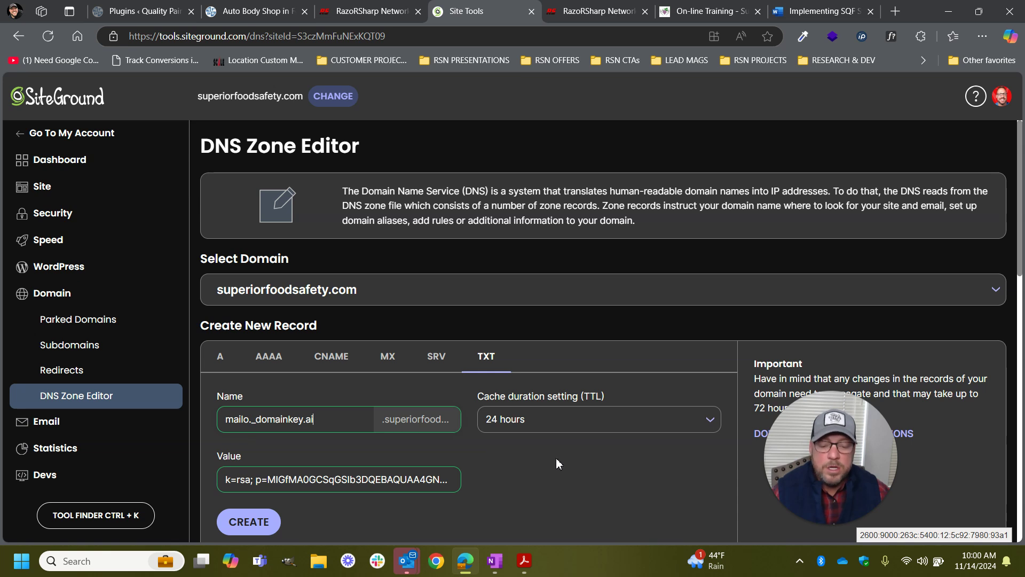
{"action": "scroll", "coordinate": [554, 459], "scroll_direction": "down", "scroll_amount": 1}
{"action": "left_click", "coordinate": [235, 468]}
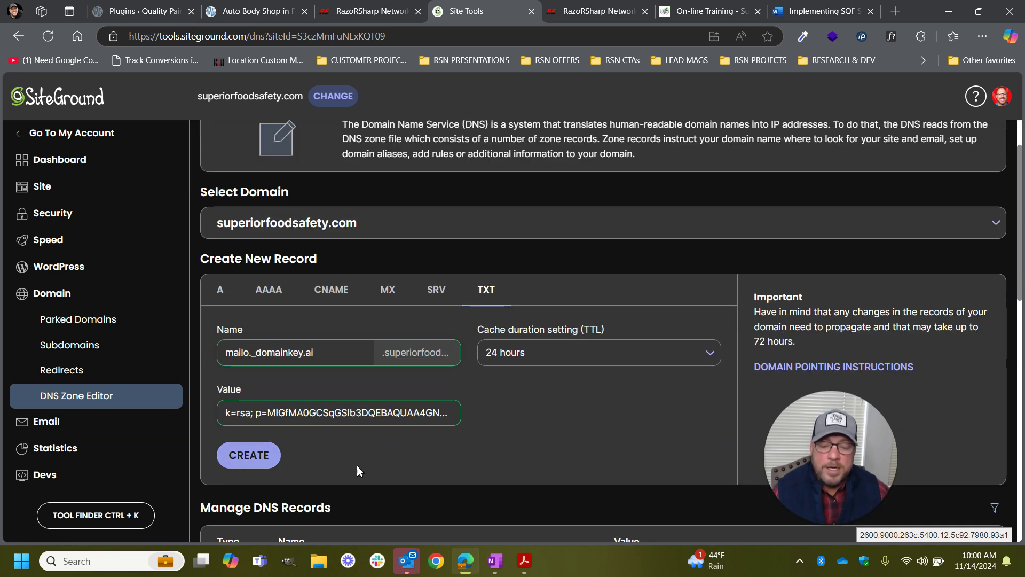
{"action": "scroll", "coordinate": [470, 433], "scroll_direction": "down", "scroll_amount": 1}
{"action": "scroll", "coordinate": [474, 439], "scroll_direction": "down", "scroll_amount": 1}
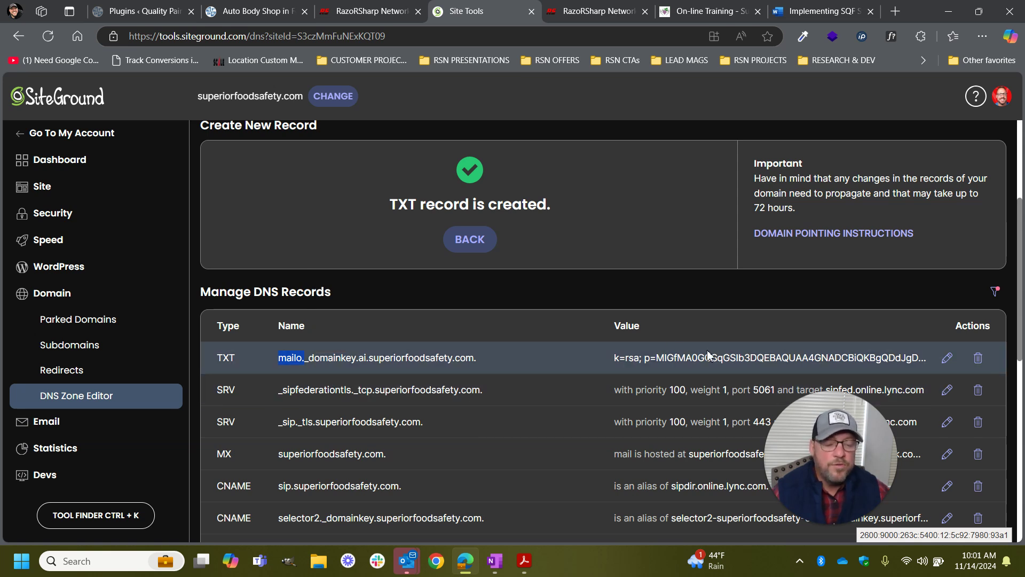
Switch back to the CRM and verify the ai.superiorfoodsafety.com domain.
{"action": "left_click_drag", "start_coordinate": [836, 410], "coordinate": [319, 409]}
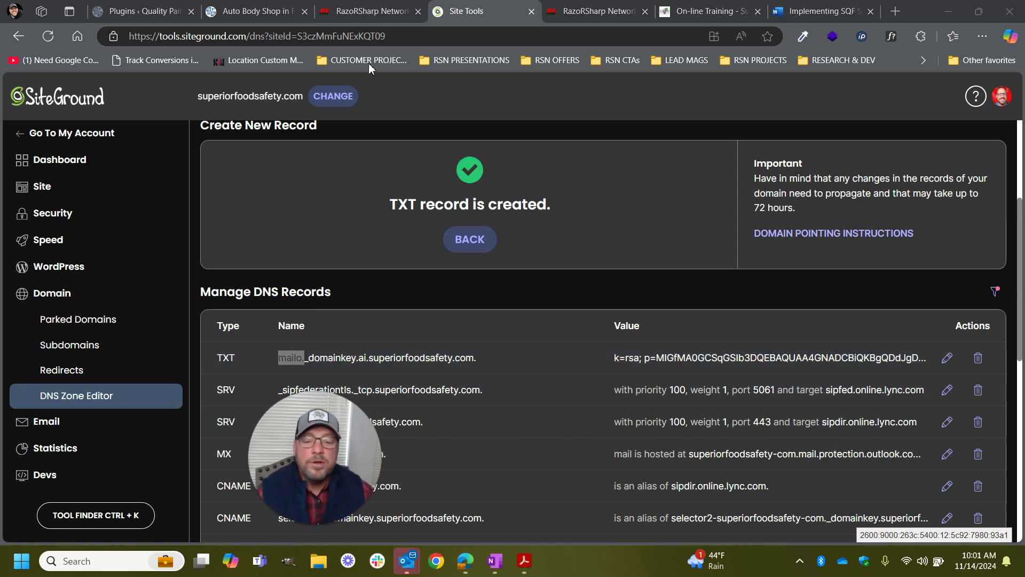
{"action": "left_click", "coordinate": [369, 11]}
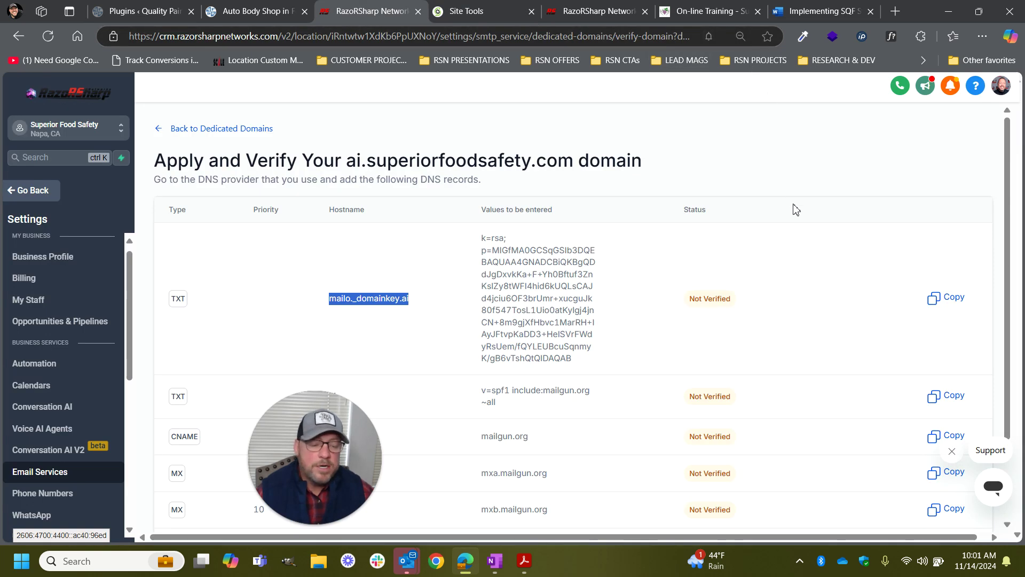
{"action": "scroll", "coordinate": [795, 210], "scroll_direction": "down", "scroll_amount": 2}
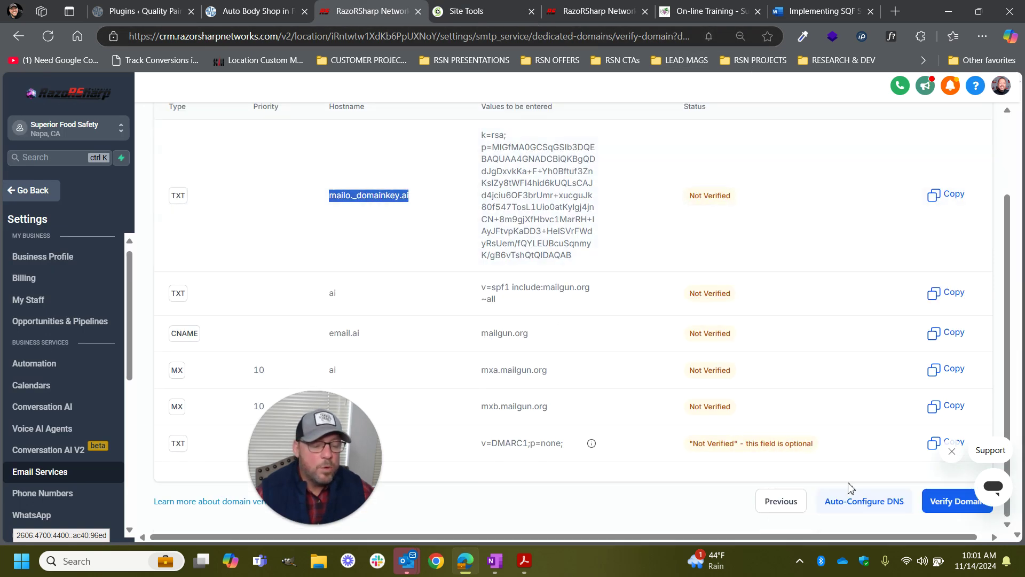
{"action": "left_click", "coordinate": [940, 508]}
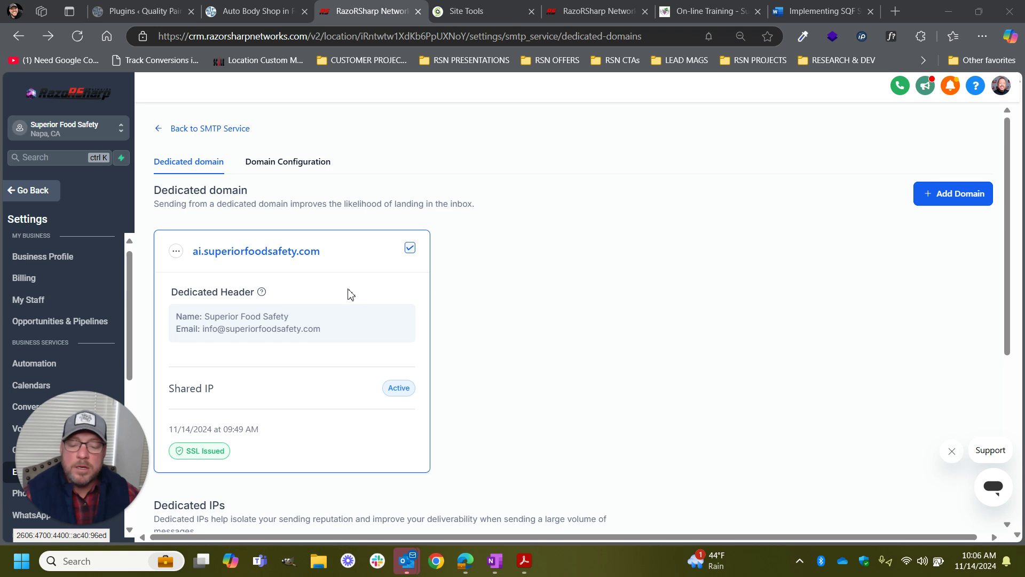
{"action": "left_click_drag", "start_coordinate": [263, 430], "coordinate": [159, 430]}
{"action": "left_click", "coordinate": [257, 467]}
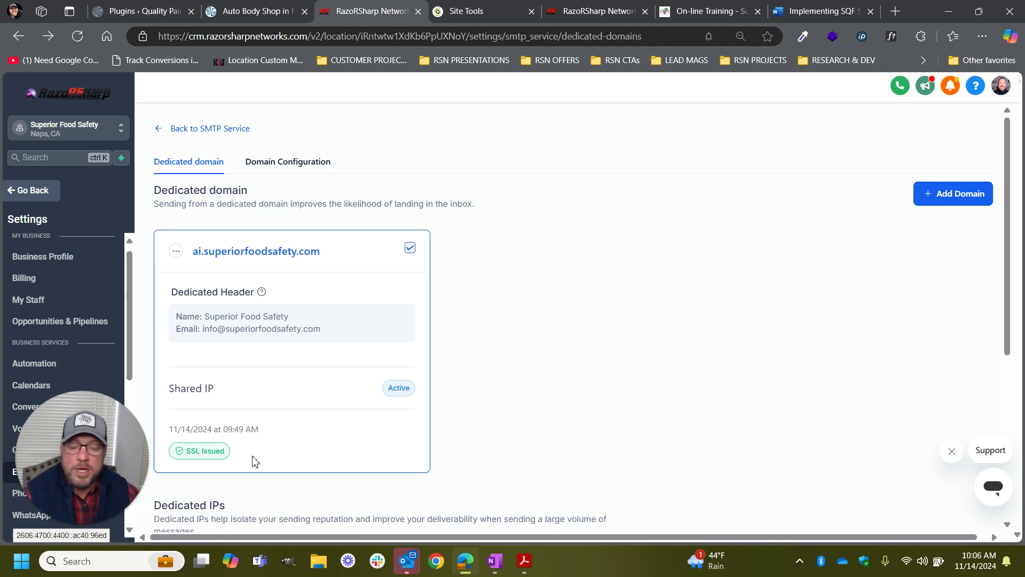
{"action": "left_click_drag", "start_coordinate": [260, 429], "coordinate": [178, 429]}
{"action": "left_click", "coordinate": [288, 432]}
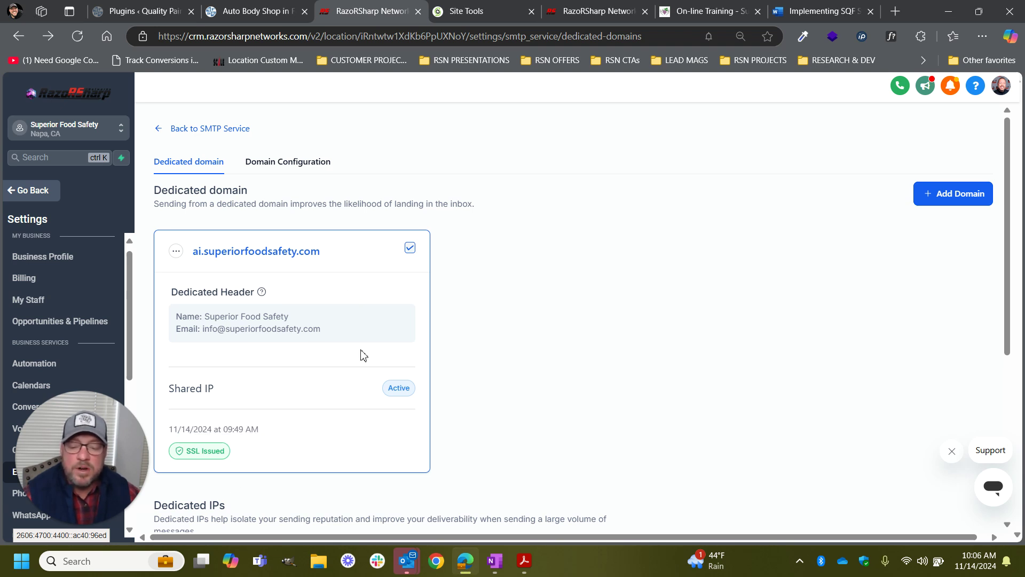
Save the dedicated header for ai.superiorfoodsafety.com with From Name Superior Food Safety and the company's info email as From Email.
{"action": "left_click", "coordinate": [176, 251]}
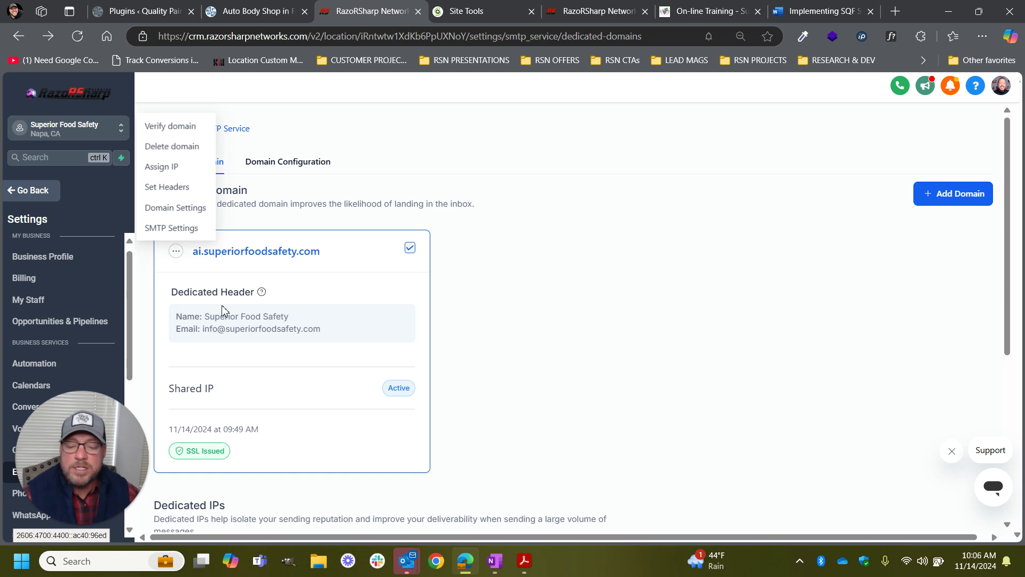
{"action": "left_click", "coordinate": [188, 187]}
{"action": "left_click", "coordinate": [580, 316]}
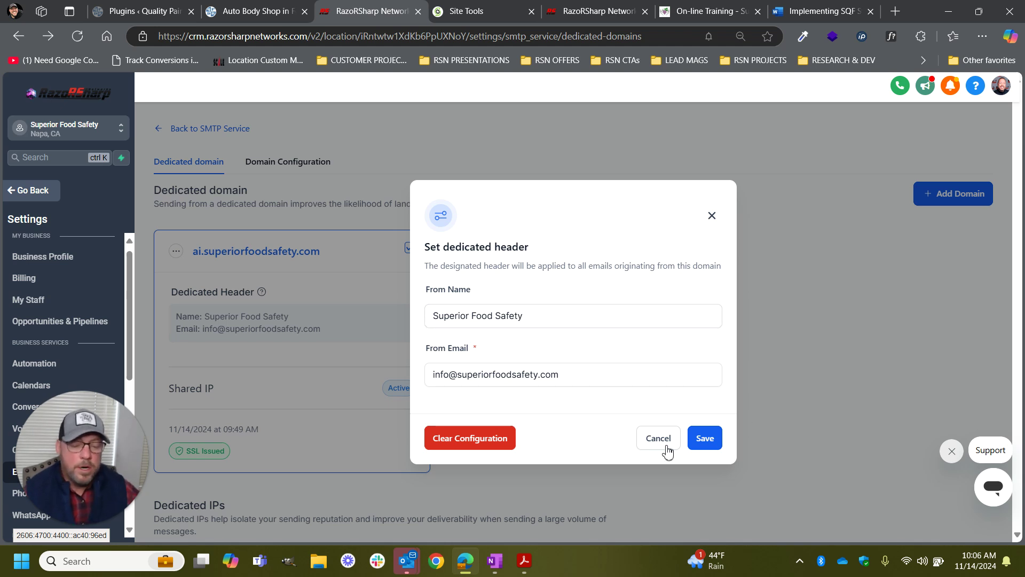
{"action": "left_click", "coordinate": [705, 438]}
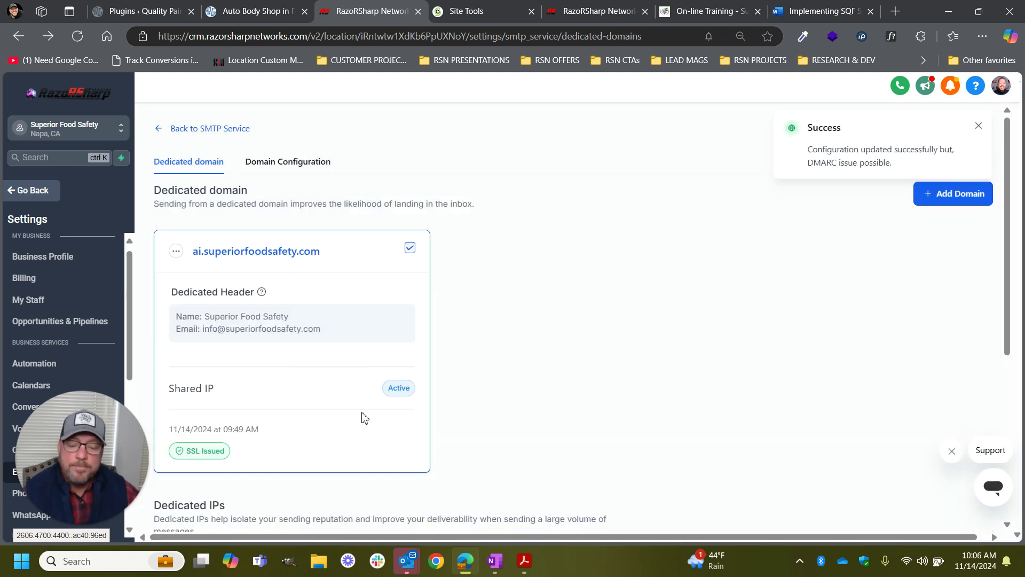
In the domain configuration, assign ai.superiorfoodsafety.com as the Workflow Domain and the One - One Conversation Domain.
{"action": "left_click", "coordinate": [282, 166]}
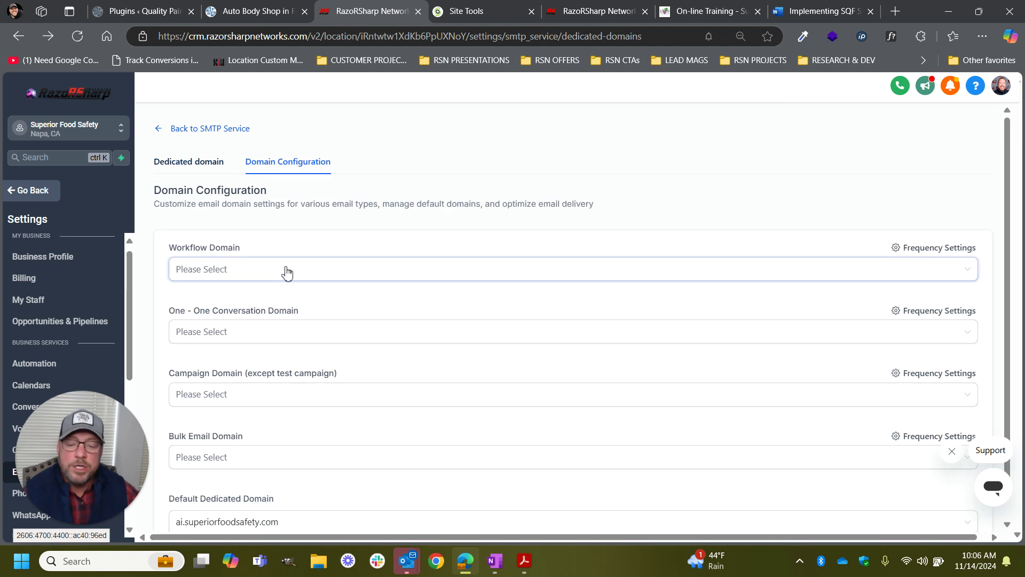
{"action": "left_click", "coordinate": [225, 269]}
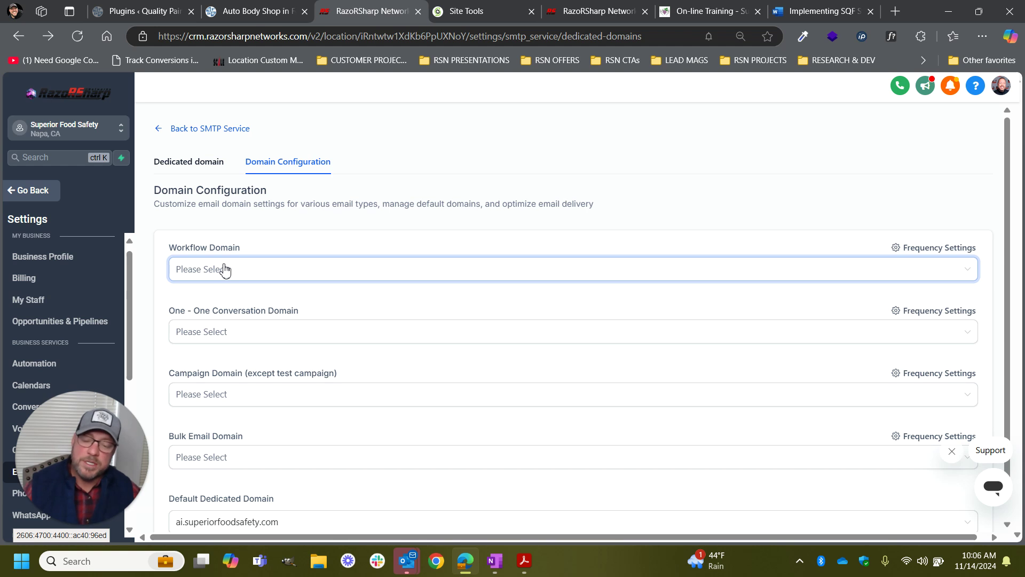
{"action": "left_click", "coordinate": [227, 295]}
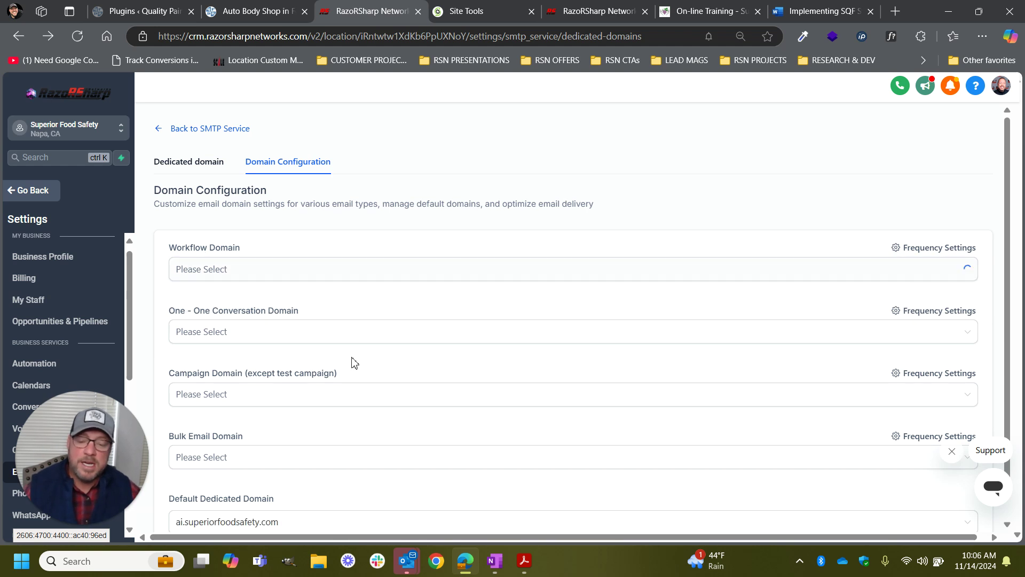
{"action": "left_click", "coordinate": [256, 332]}
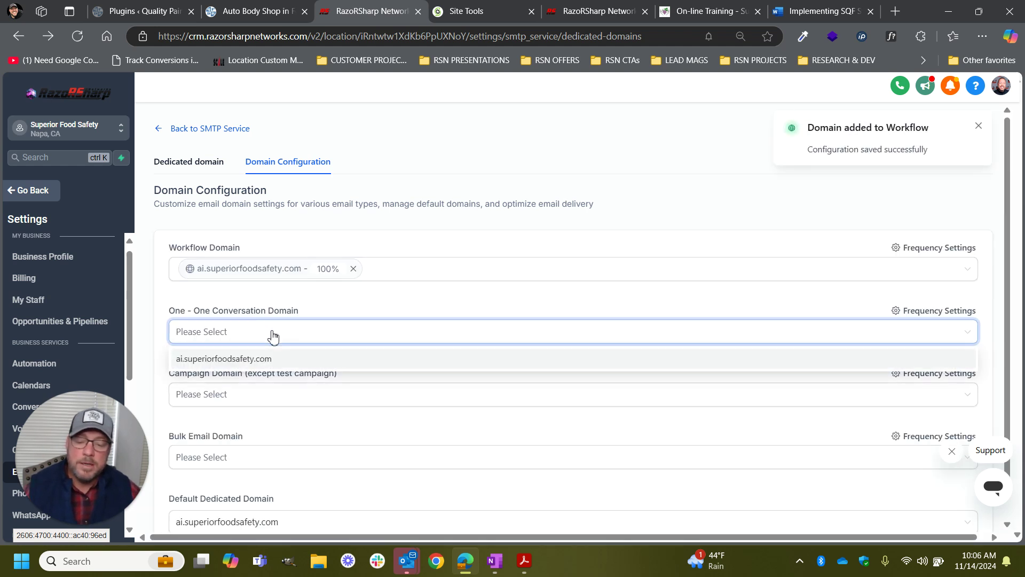
{"action": "left_click", "coordinate": [261, 361]}
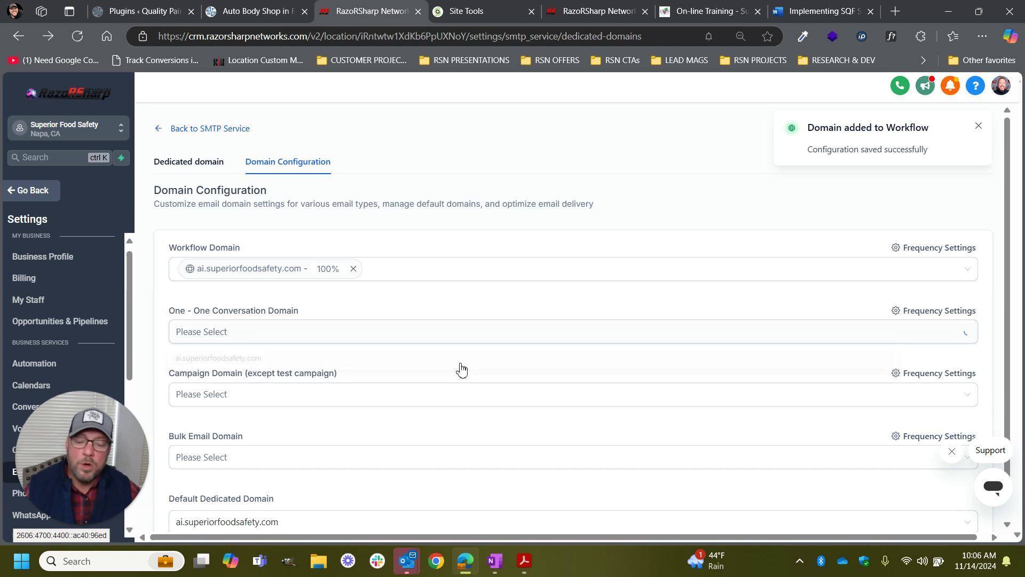
Assign ai.superiorfoodsafety.com as the Campaign Domain and the Bulk Email Domain.
{"action": "left_click", "coordinate": [267, 396]}
{"action": "left_click", "coordinate": [279, 426]}
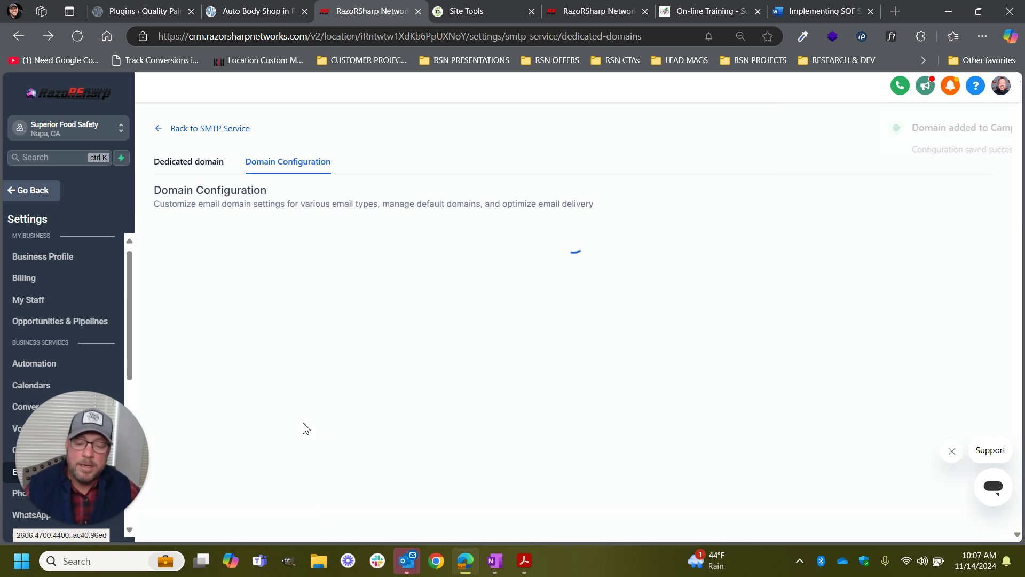
{"action": "left_click", "coordinate": [270, 462]}
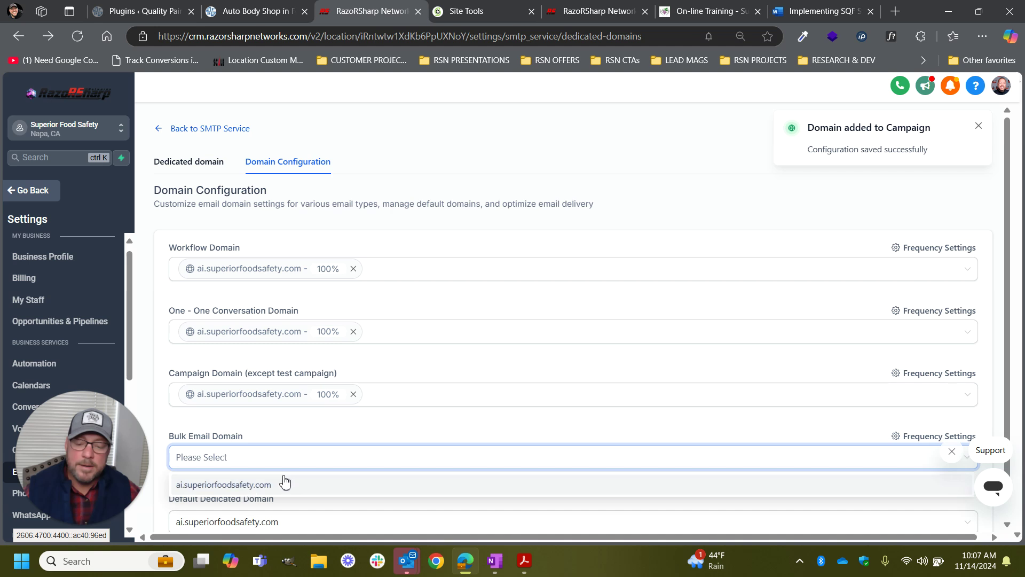
{"action": "left_click", "coordinate": [251, 485]}
{"action": "scroll", "coordinate": [437, 407], "scroll_direction": "down", "scroll_amount": 1}
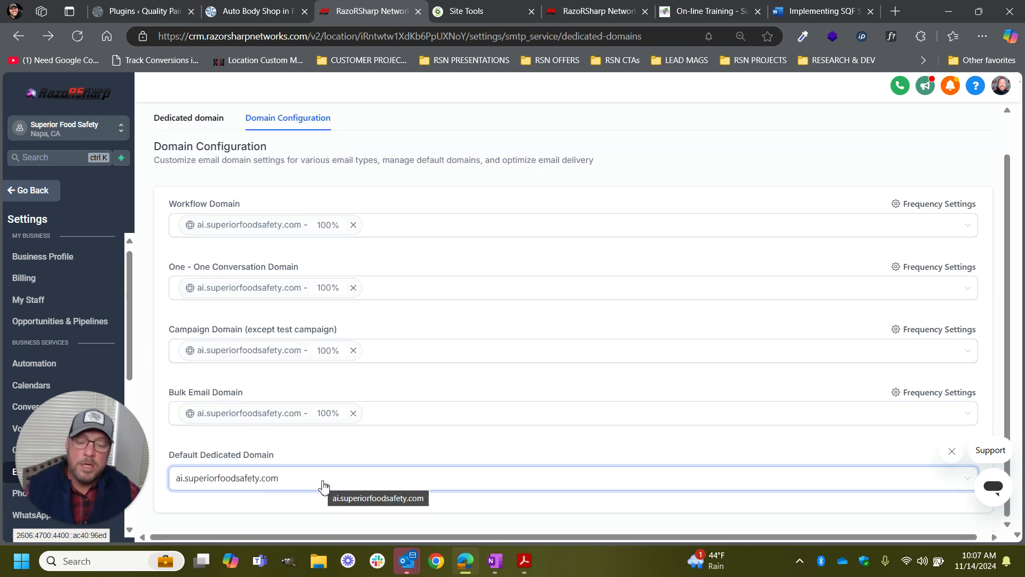
{"action": "left_click", "coordinate": [422, 417]}
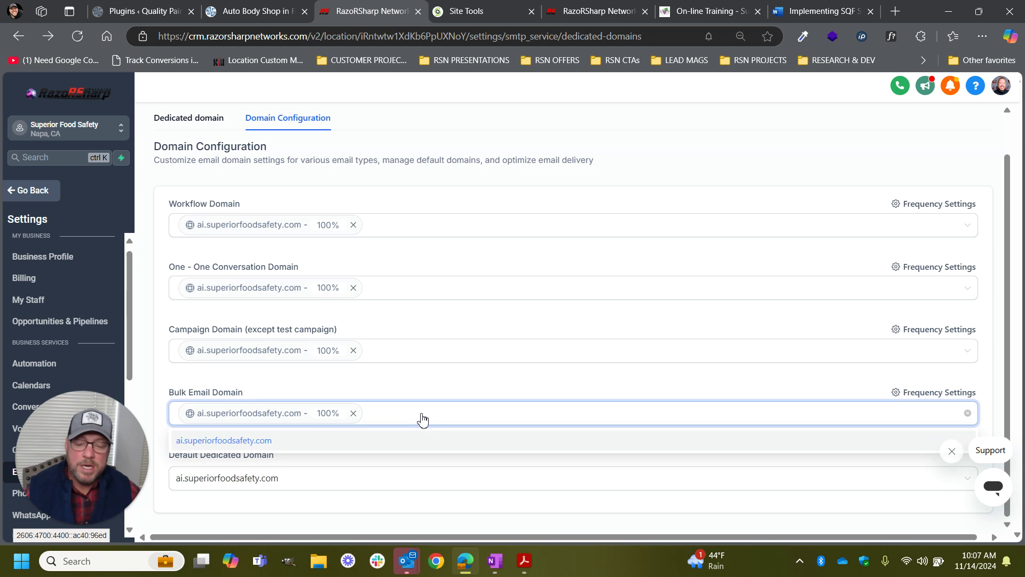
{"action": "left_click", "coordinate": [579, 388]}
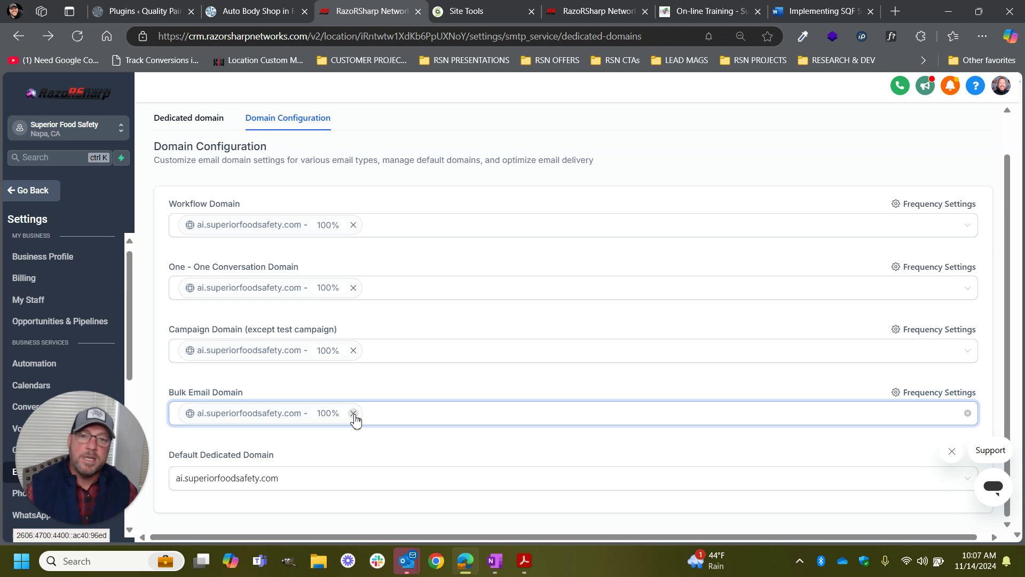
{"action": "mouse_move", "coordinate": [99, 528]}
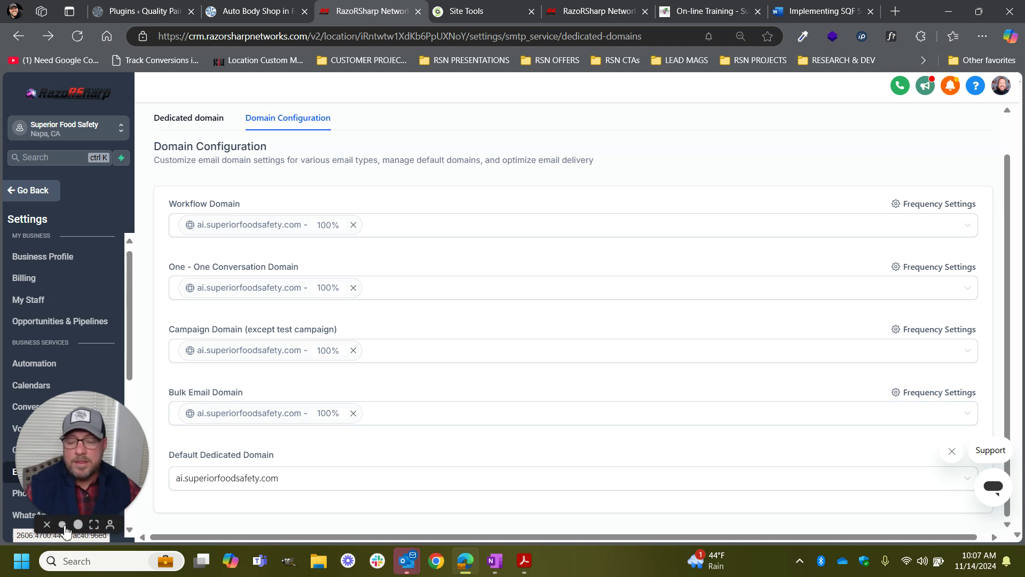
{"action": "left_click", "coordinate": [94, 525]}
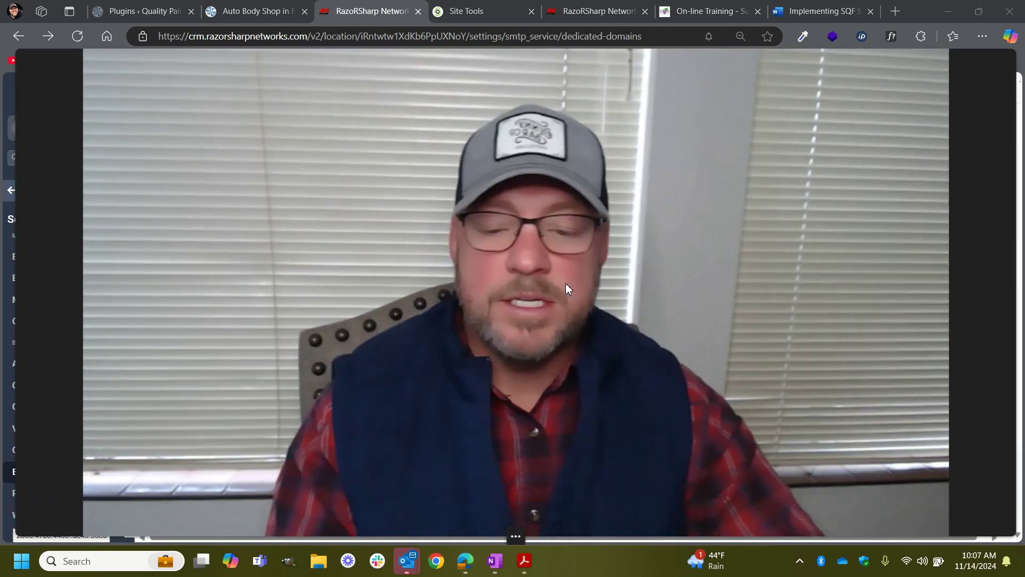